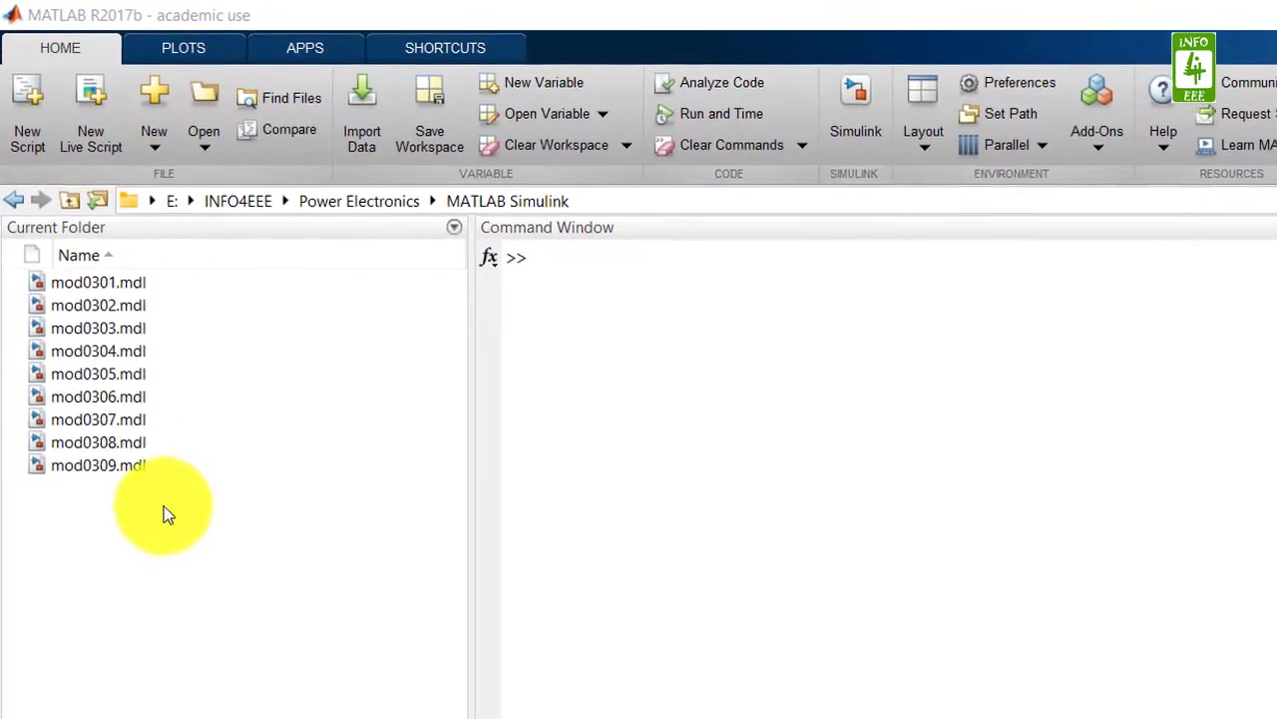
Open mod0309.mdl and save a copy as mod0310 in Simulink Models (*.mdl) format
{"action": "left_click", "coordinate": [103, 445]}
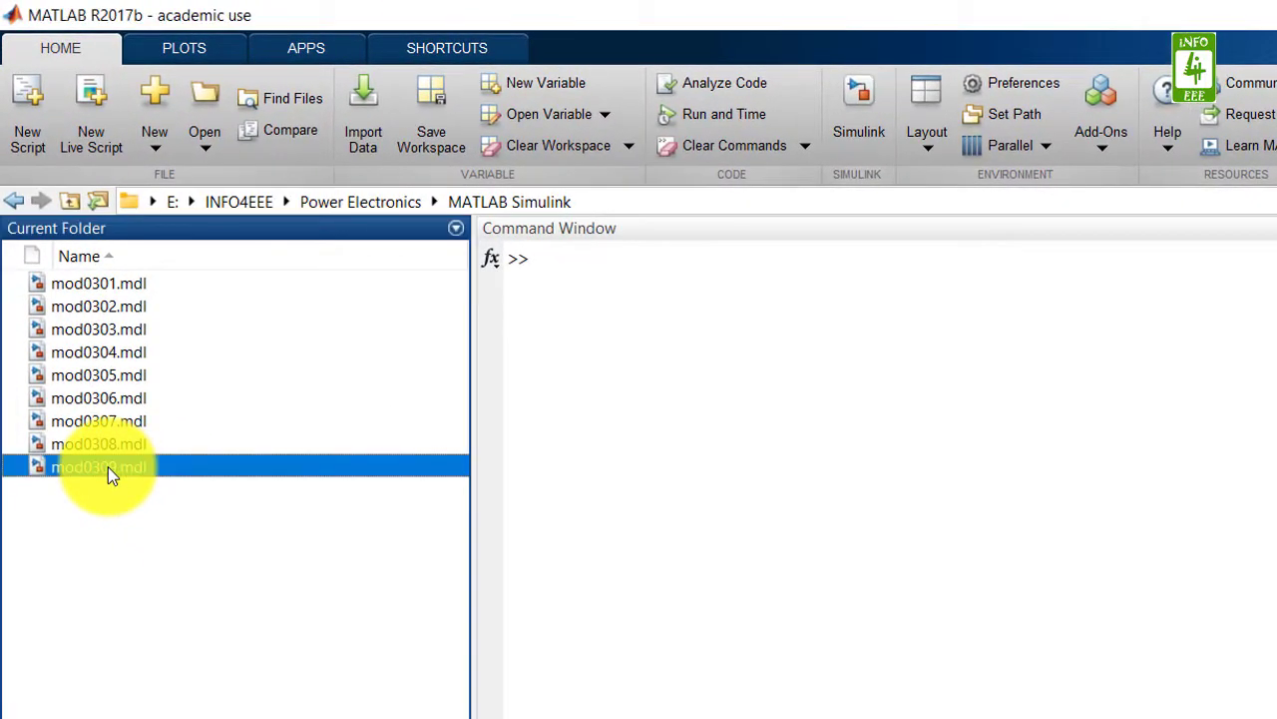
{"action": "double_click", "coordinate": [107, 466]}
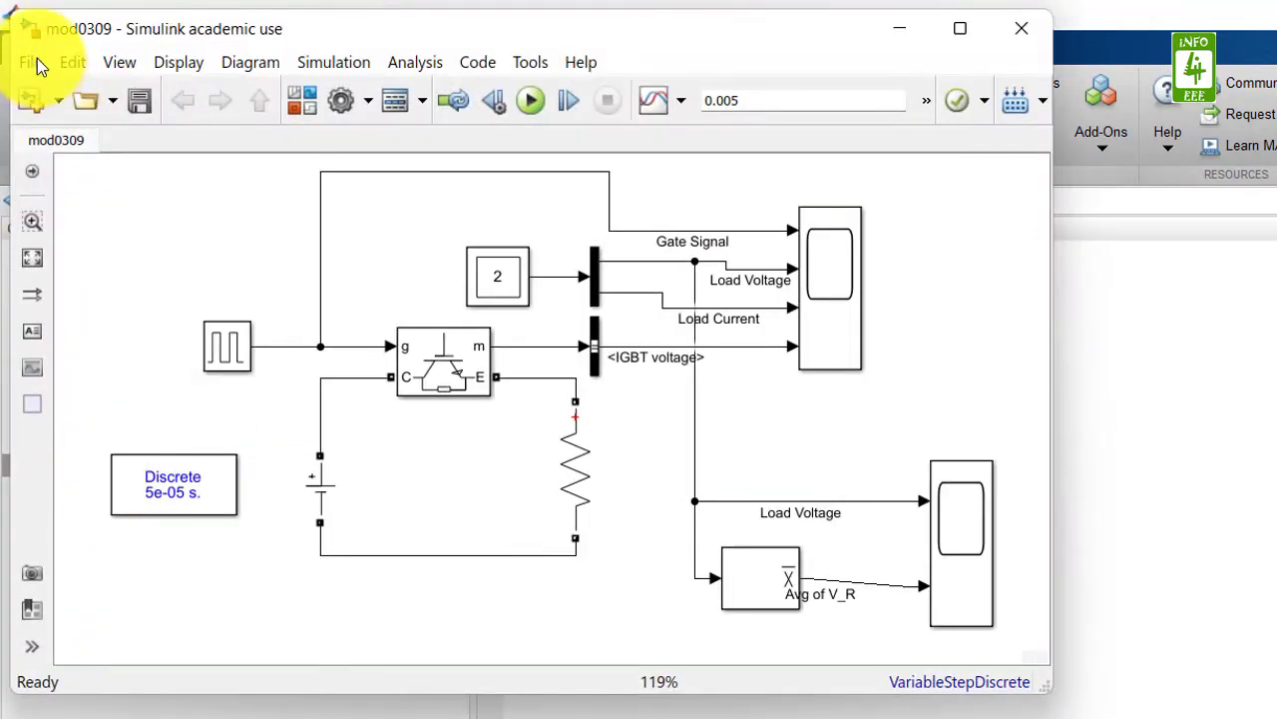
{"action": "left_click", "coordinate": [37, 58]}
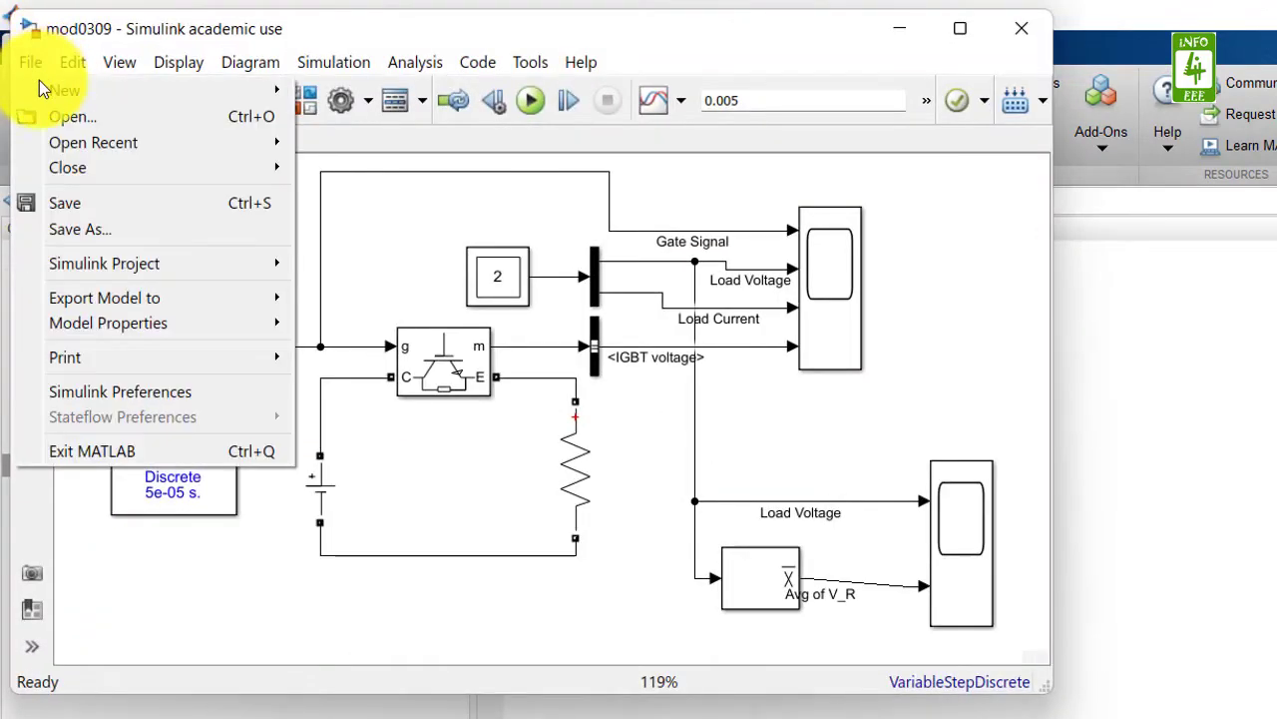
{"action": "left_click", "coordinate": [103, 232]}
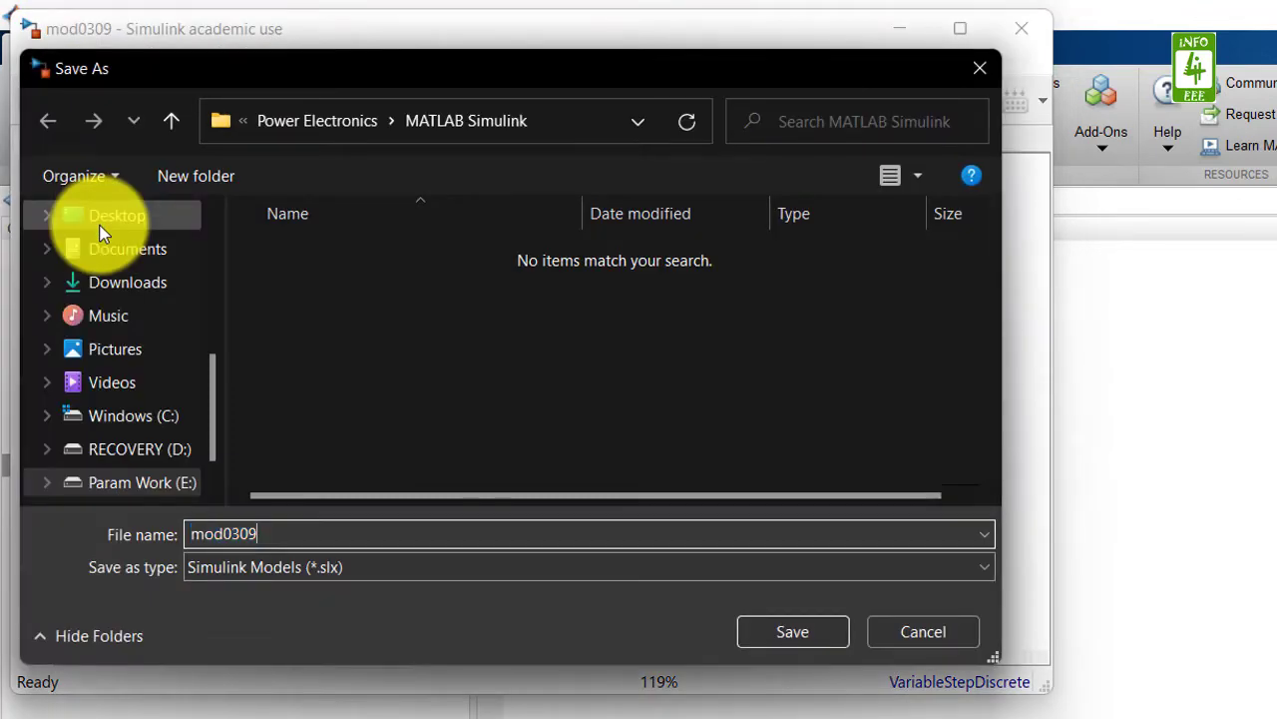
{"action": "key", "text": "BackSpace"}
{"action": "key", "text": "BackSpace"}
{"action": "type", "text": "1"}
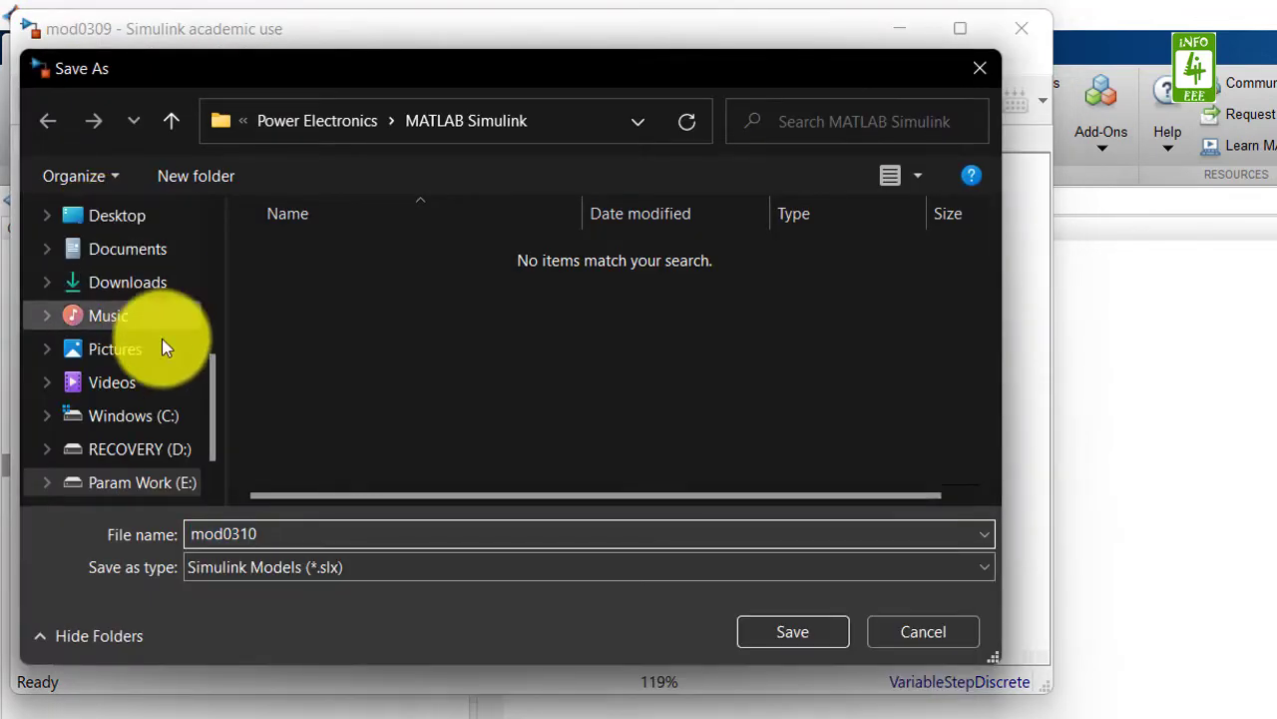
{"action": "left_click", "coordinate": [385, 567]}
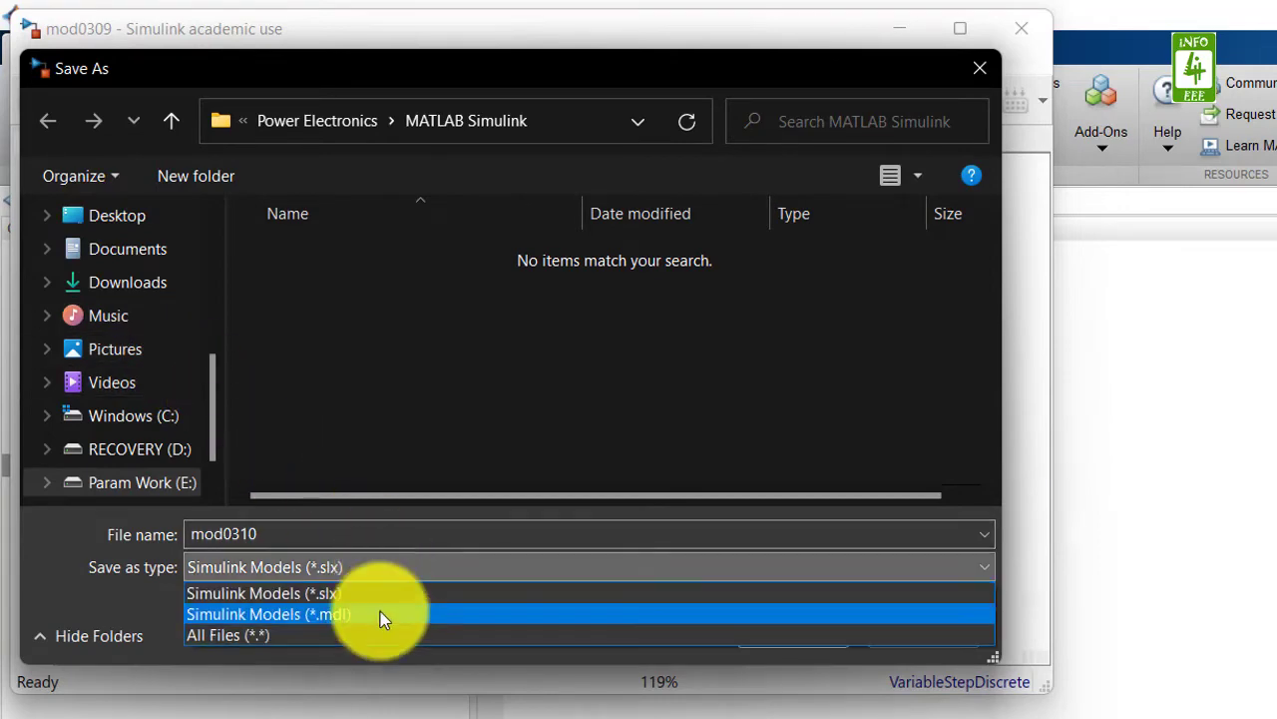
{"action": "left_click", "coordinate": [382, 605]}
{"action": "left_click", "coordinate": [771, 647]}
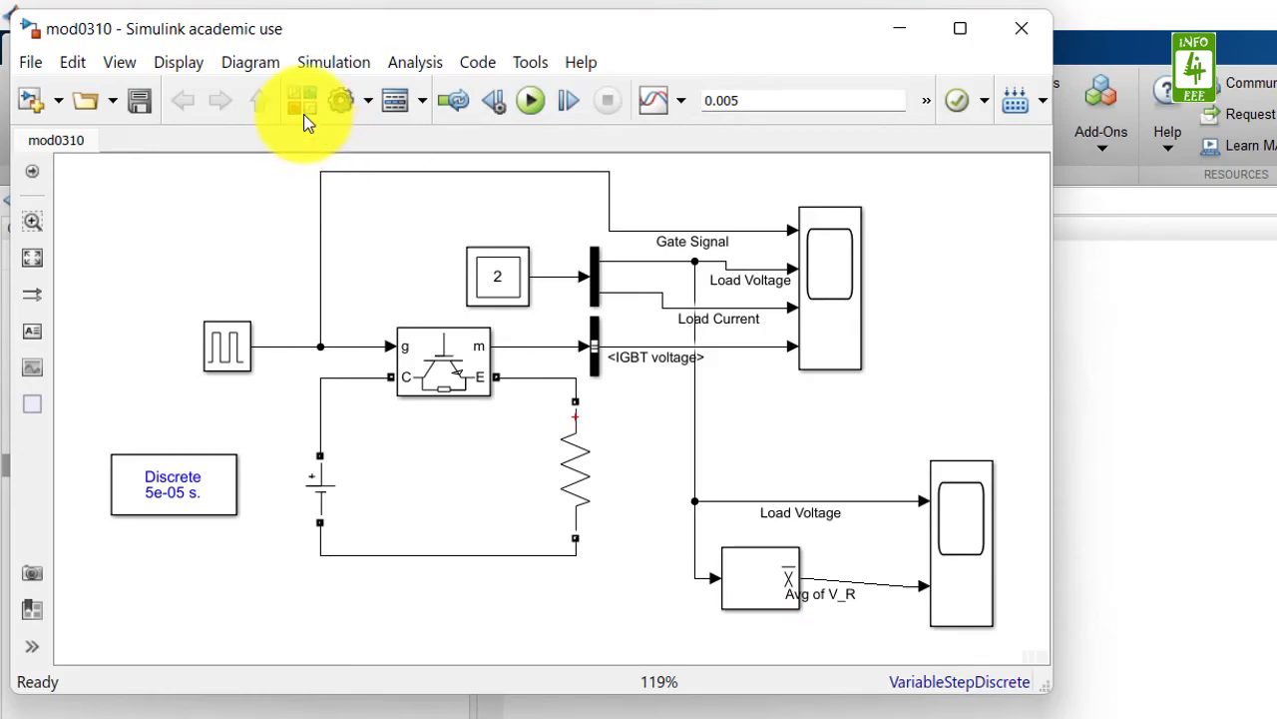
In the Library Browser, expand Simscape > Power Systems > Specialized Technology > Fundamental Blocks > Measurements > Additional Measurements
{"action": "left_click", "coordinate": [304, 114]}
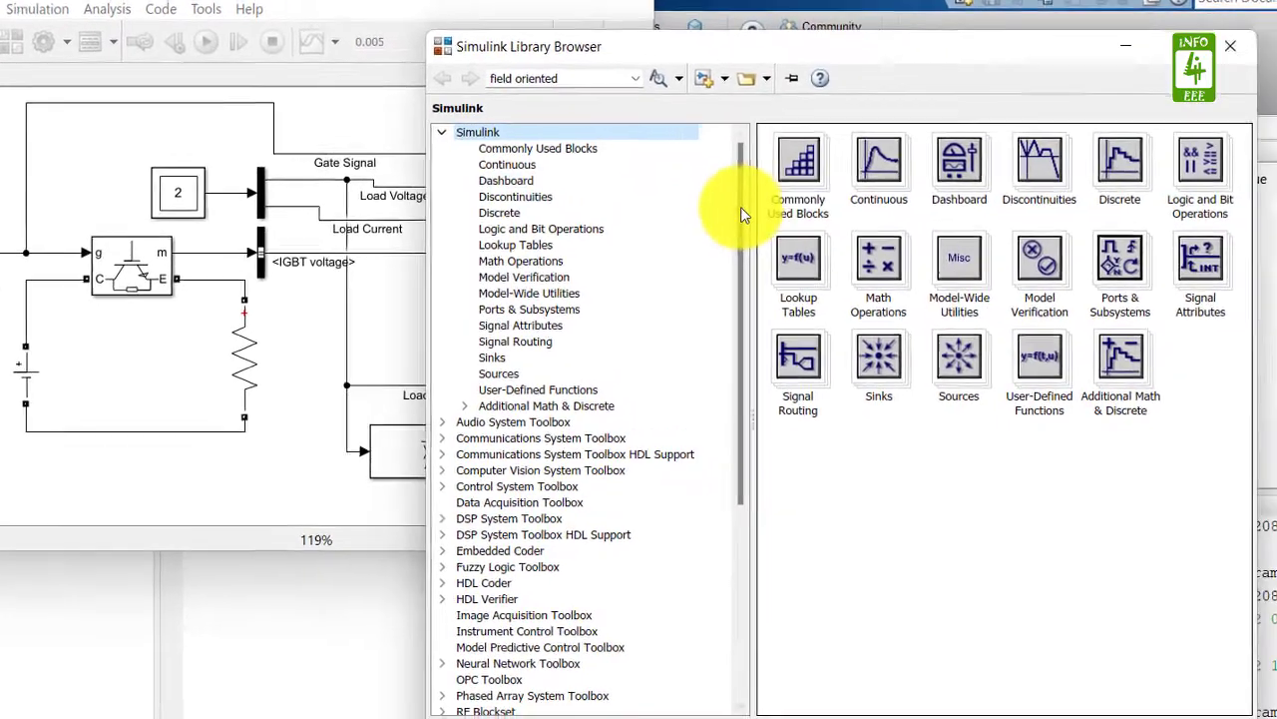
{"action": "scroll", "coordinate": [559, 419], "scroll_direction": "down", "scroll_amount": 6}
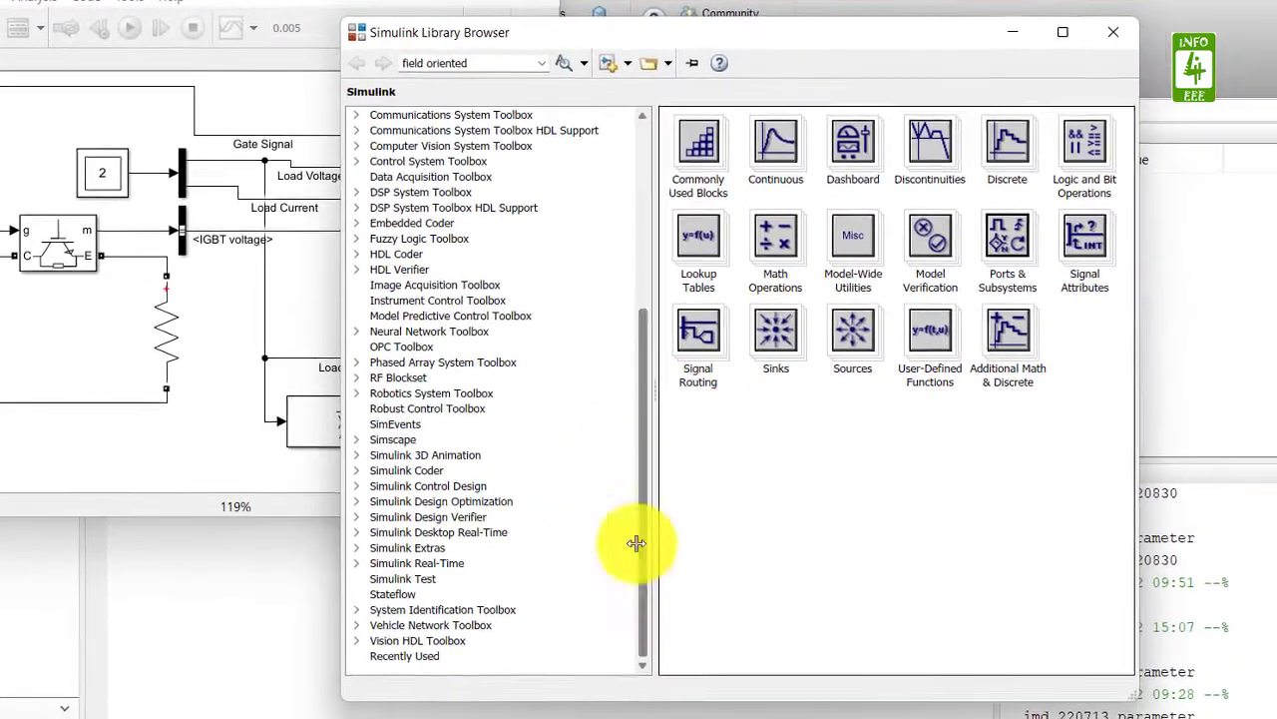
{"action": "left_click", "coordinate": [386, 450]}
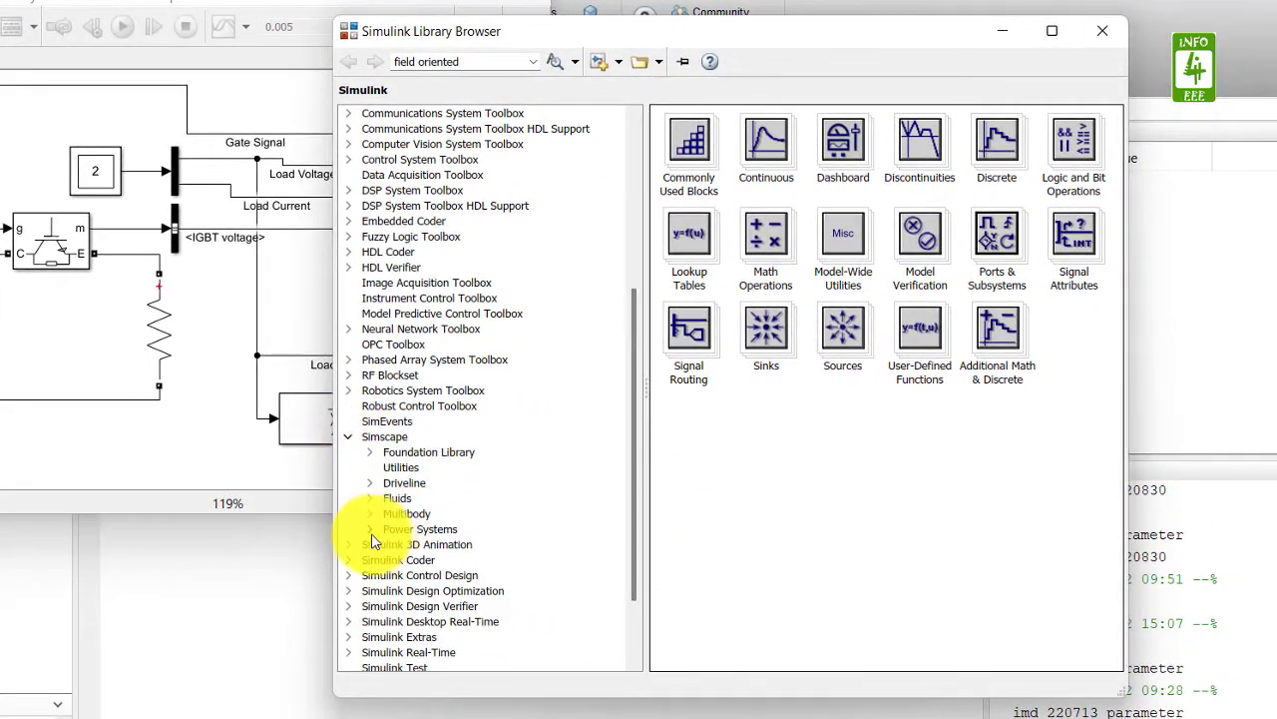
{"action": "left_click", "coordinate": [371, 529]}
{"action": "left_click_drag", "start_coordinate": [637, 513], "coordinate": [644, 645]}
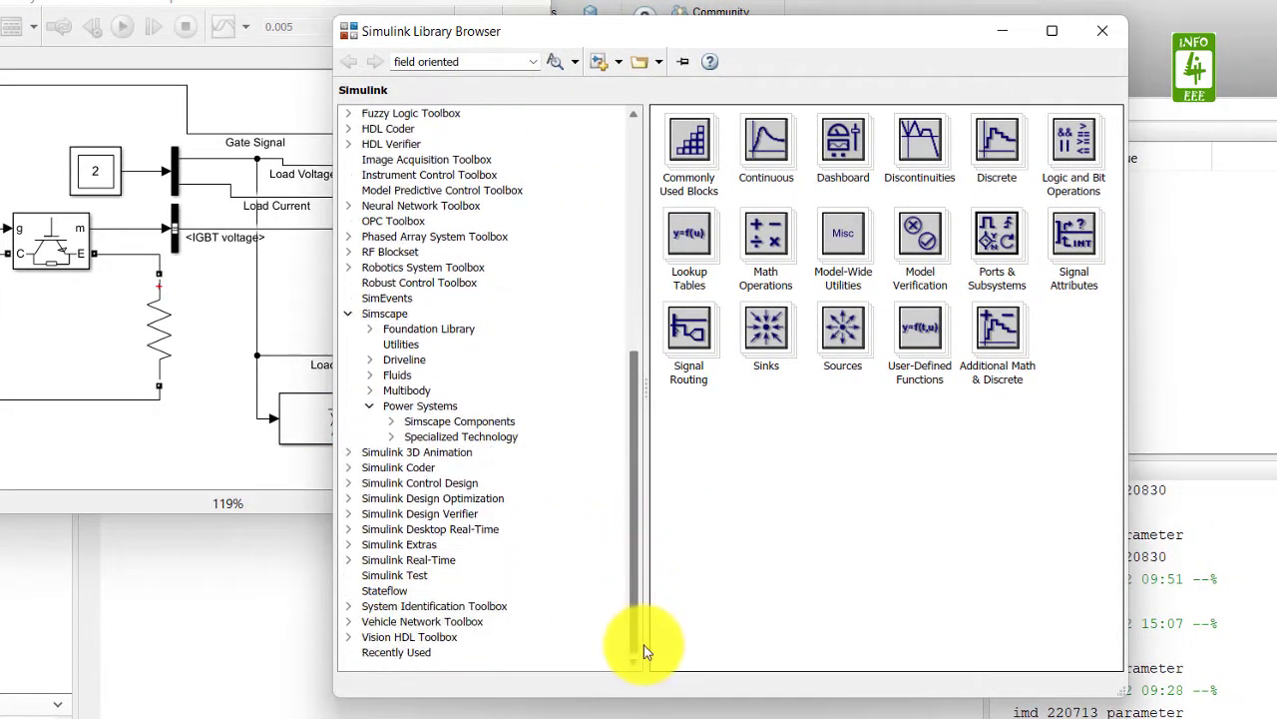
{"action": "left_click", "coordinate": [391, 437]}
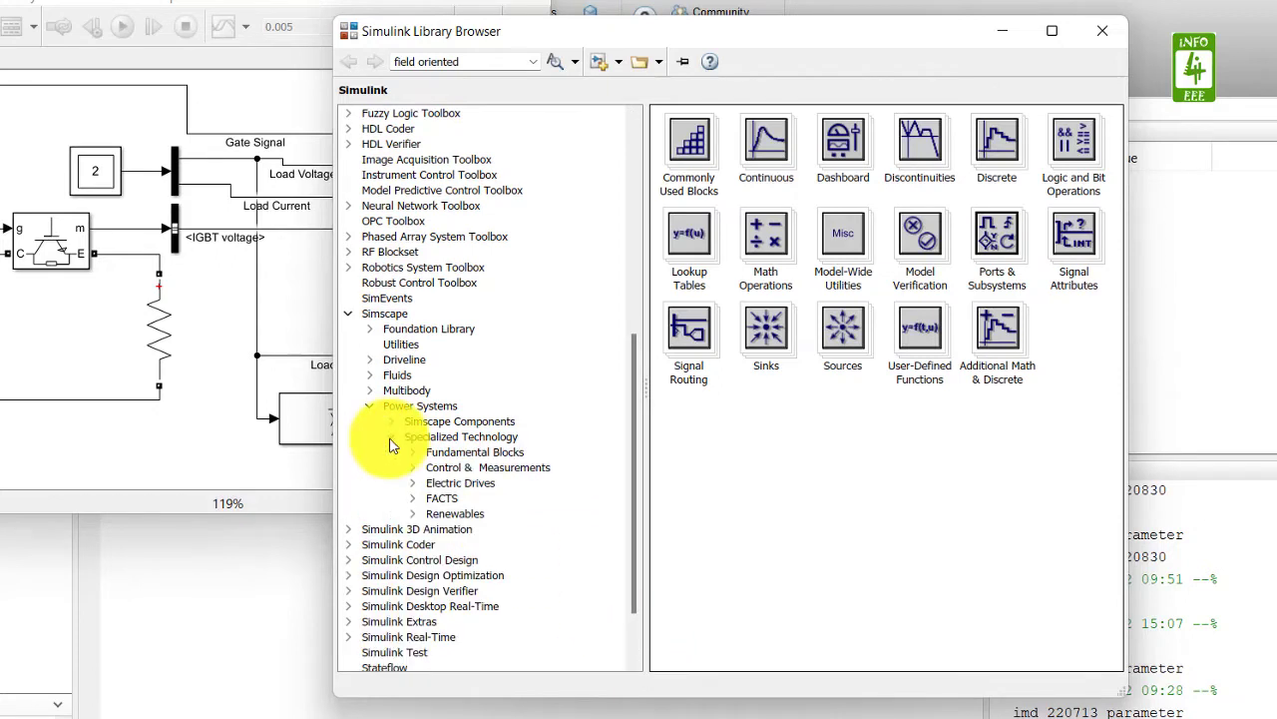
{"action": "left_click", "coordinate": [414, 454]}
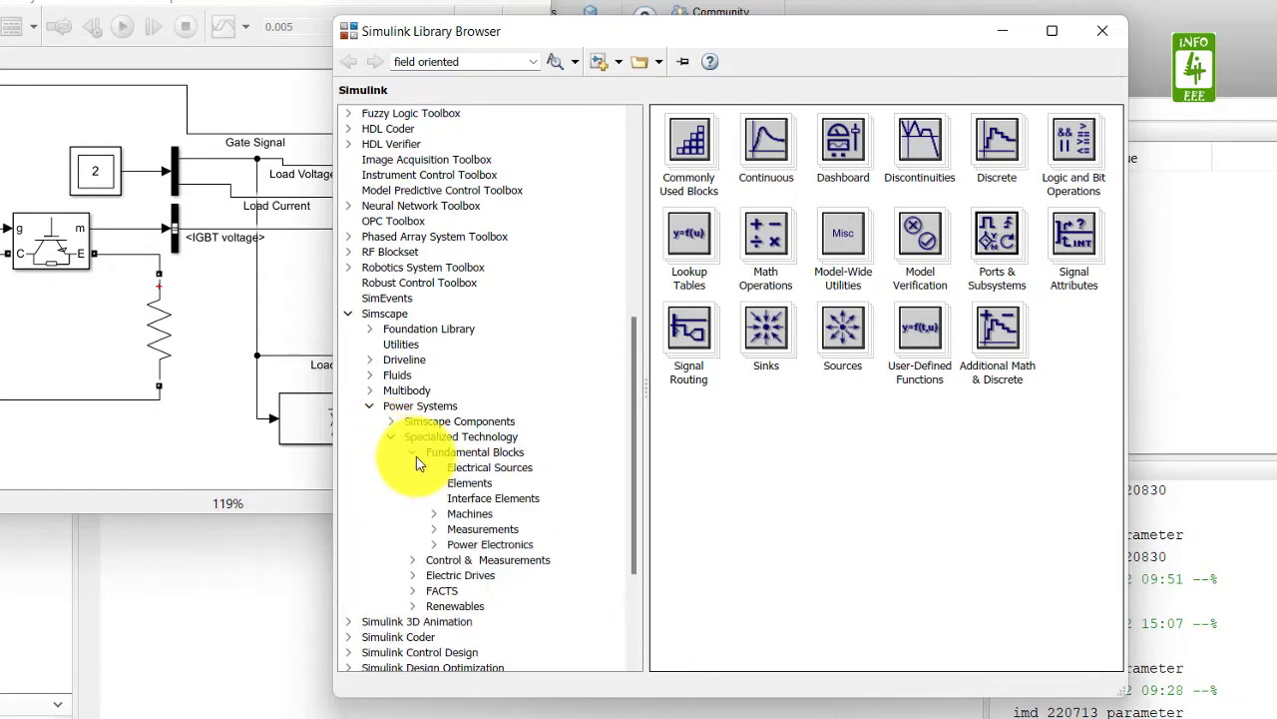
{"action": "left_click", "coordinate": [433, 529]}
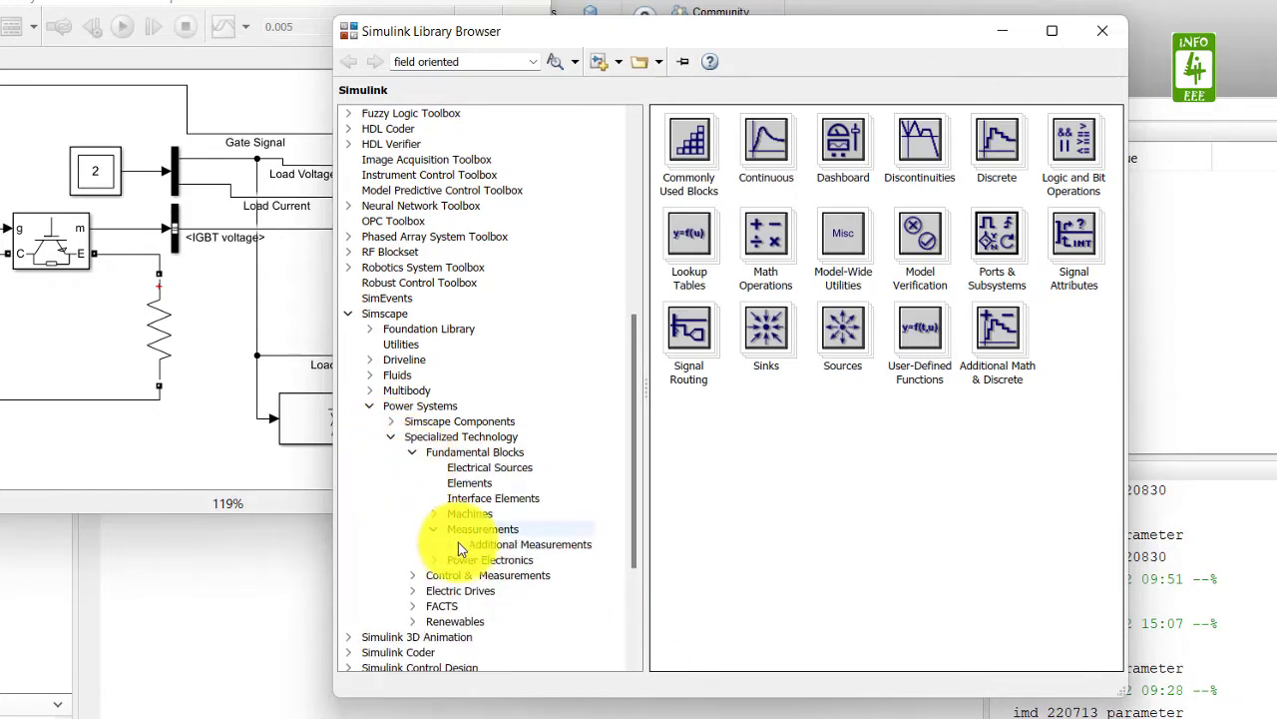
{"action": "left_click", "coordinate": [513, 544]}
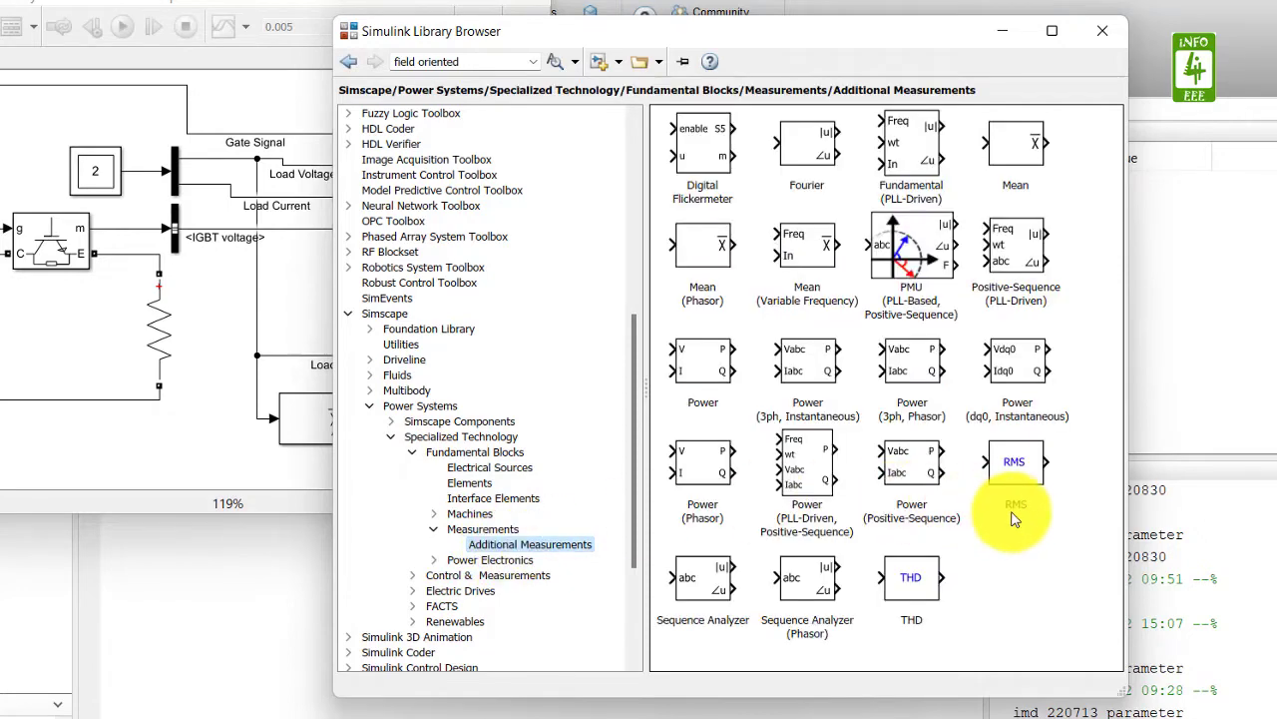
Add the RMS block to the diagram and put it where the deleted Mean block was
{"action": "left_click_drag", "start_coordinate": [1016, 518], "coordinate": [203, 433]}
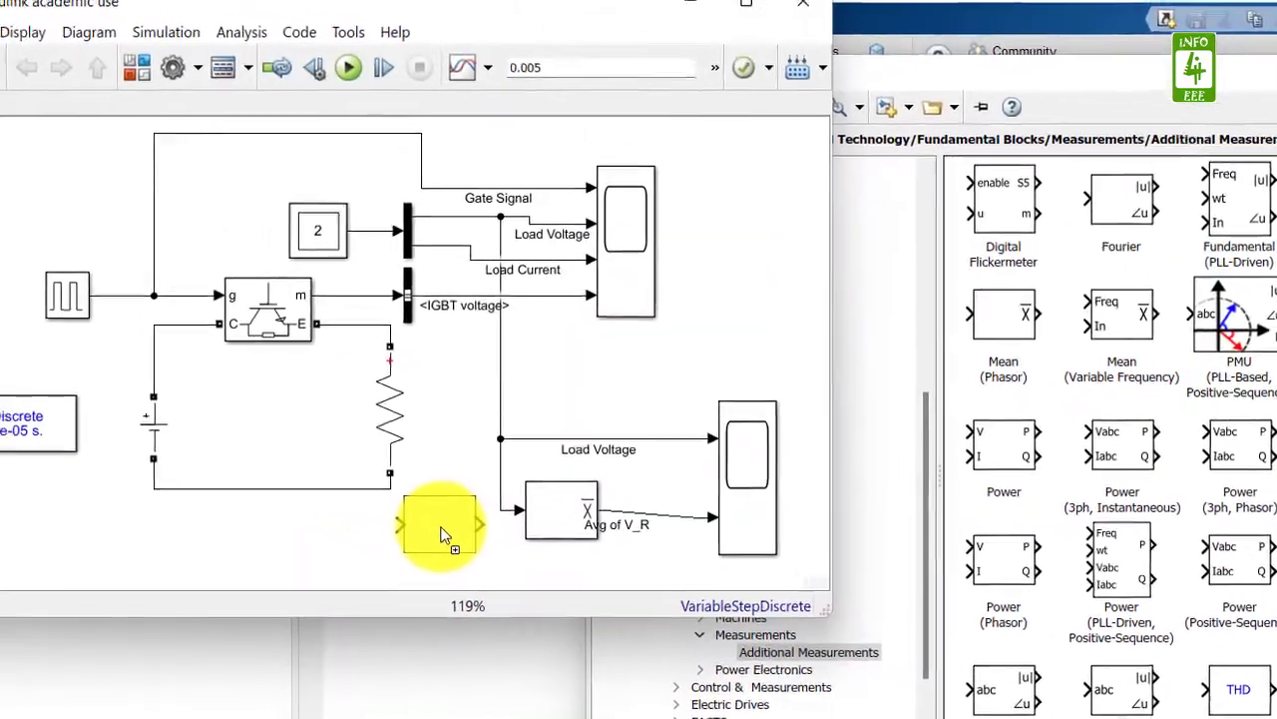
{"action": "left_click_drag", "start_coordinate": [444, 534], "coordinate": [445, 535]}
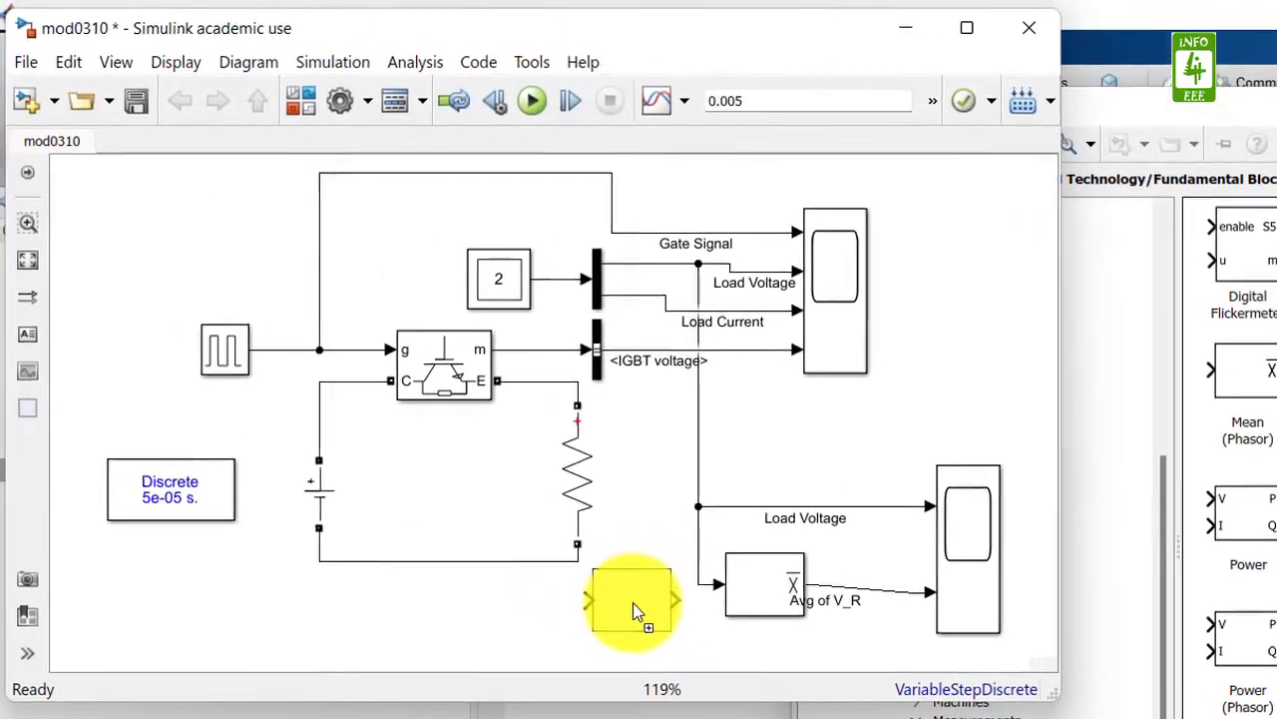
{"action": "left_click_drag", "start_coordinate": [672, 550], "coordinate": [672, 550]}
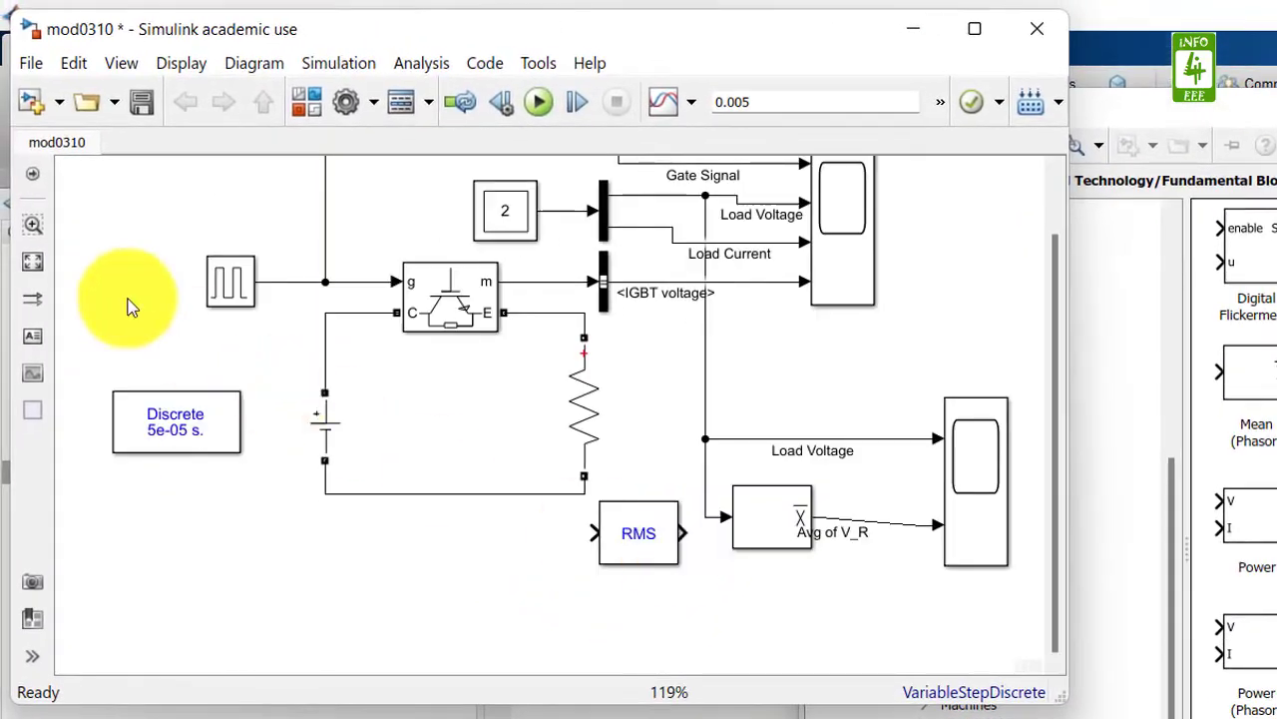
{"action": "left_click", "coordinate": [38, 267]}
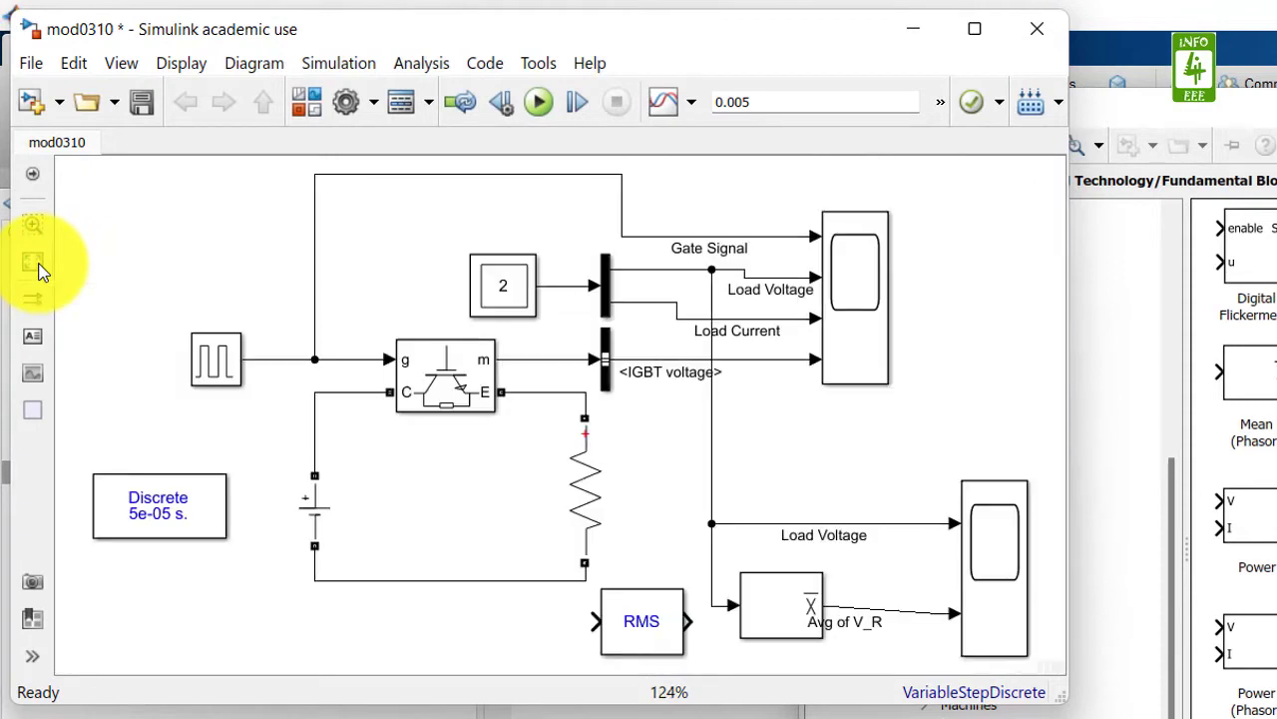
{"action": "left_click", "coordinate": [779, 606]}
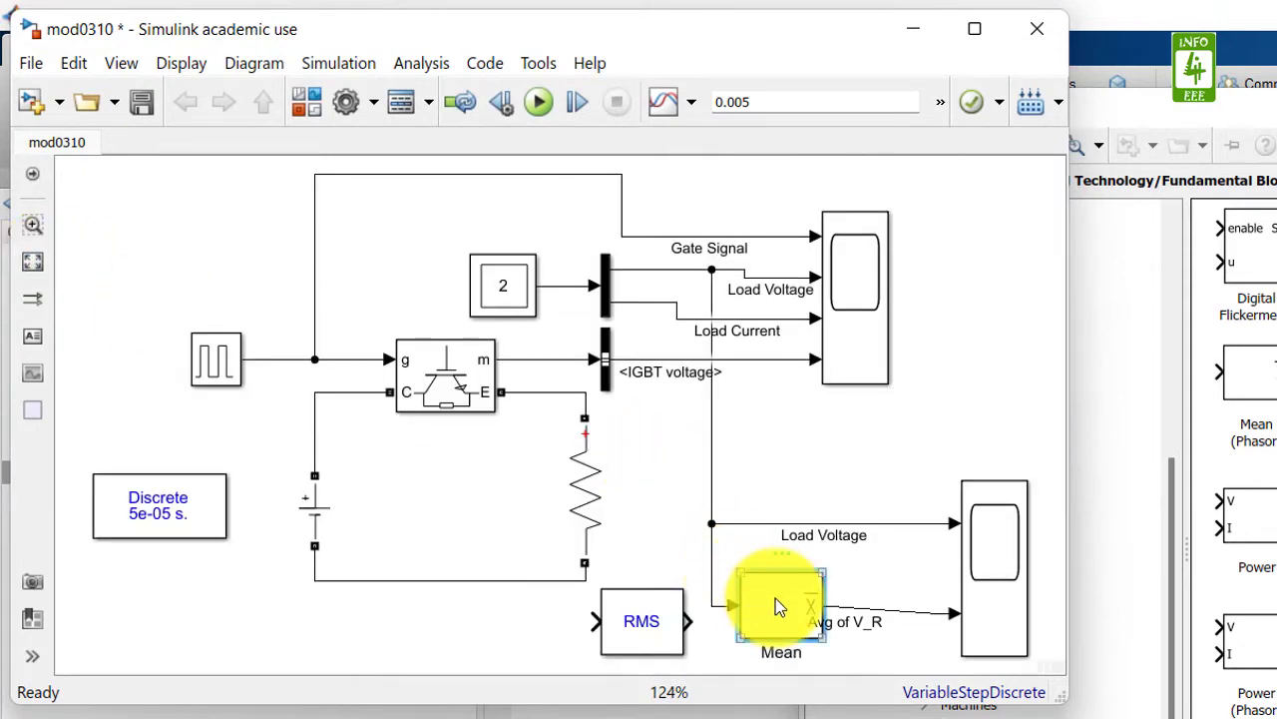
{"action": "key", "text": "Delete"}
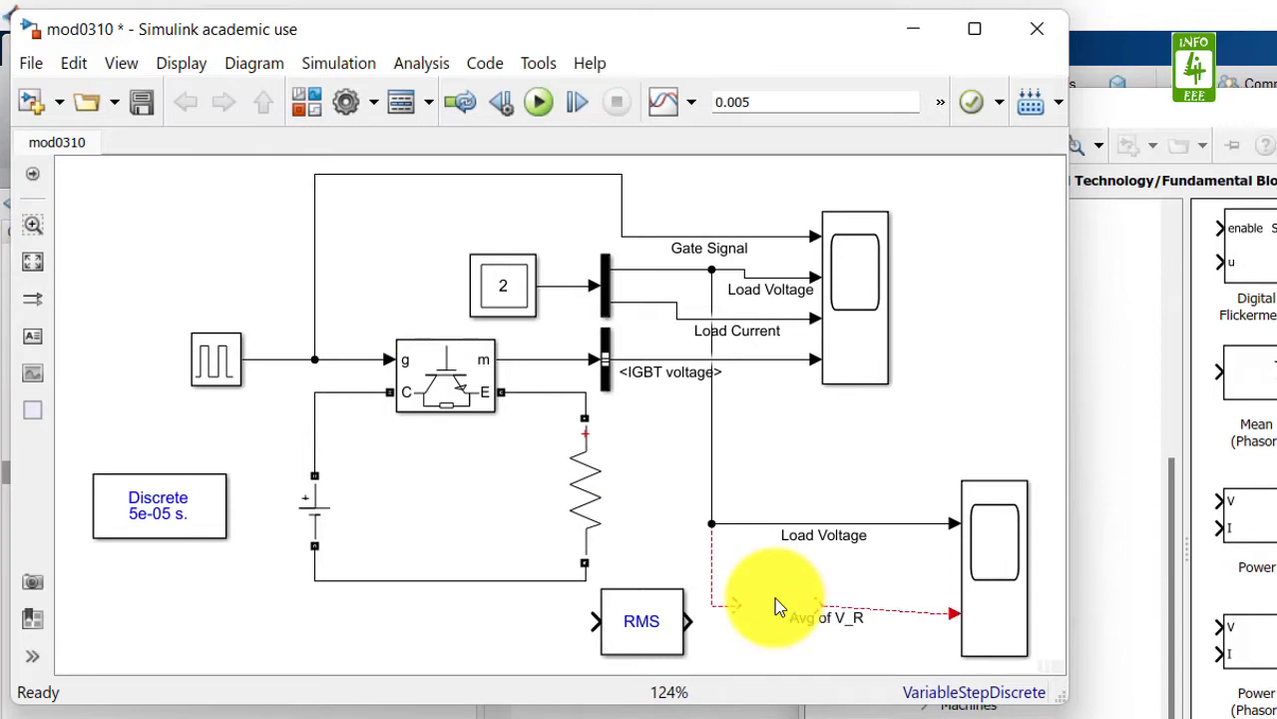
{"action": "left_click_drag", "start_coordinate": [639, 623], "coordinate": [778, 606]}
Relabel the block's output signal 'RMS of V_R' and align the RMS block on the line
{"action": "left_click", "coordinate": [863, 627]}
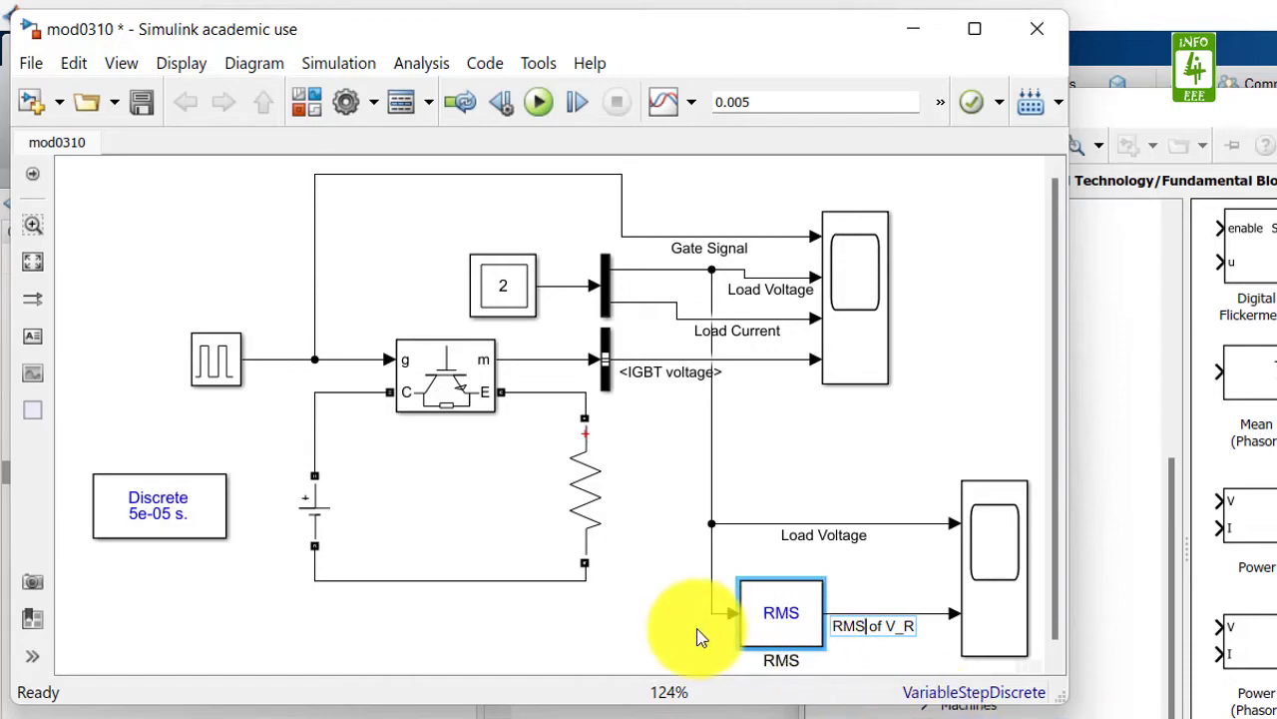
{"action": "key", "text": "ctrl+a"}
{"action": "key", "text": "BackSpace"}
{"action": "left_click_drag", "start_coordinate": [783, 625], "coordinate": [739, 606]}
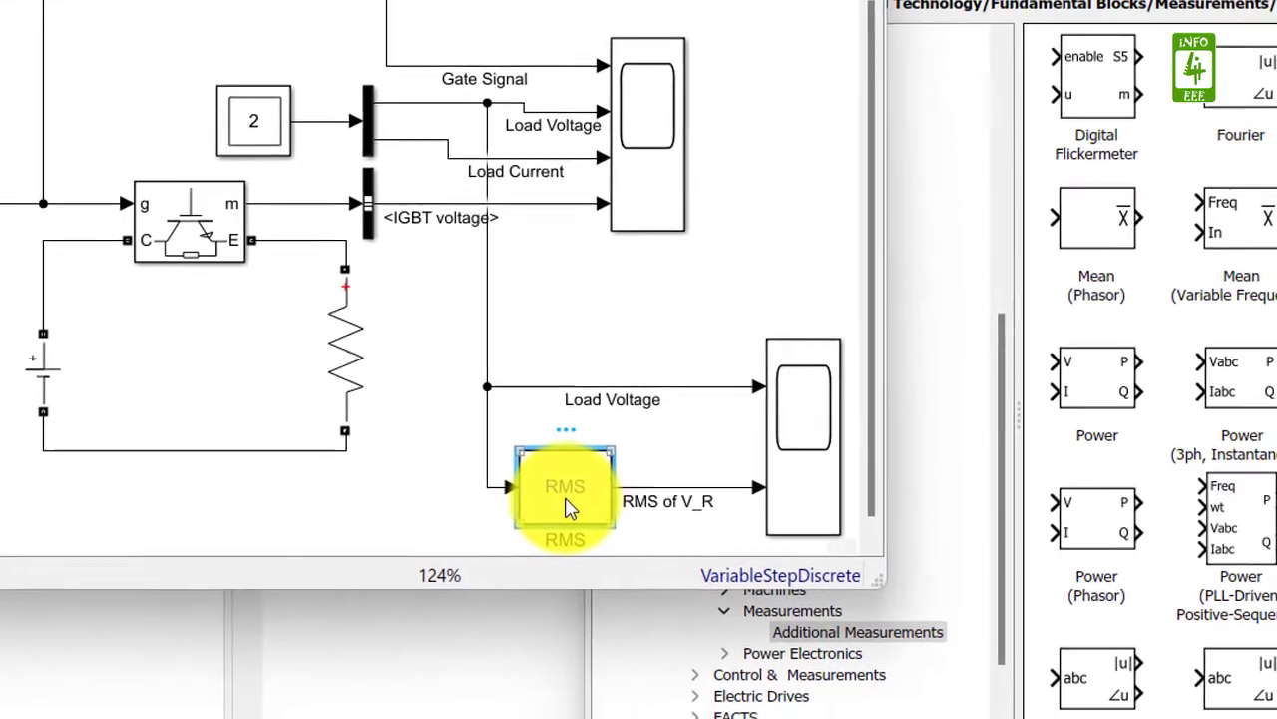
Give the RMS block fundamental frequency 1000, initial RMS value 0 and sample time 50e-6
{"action": "double_click", "coordinate": [567, 504]}
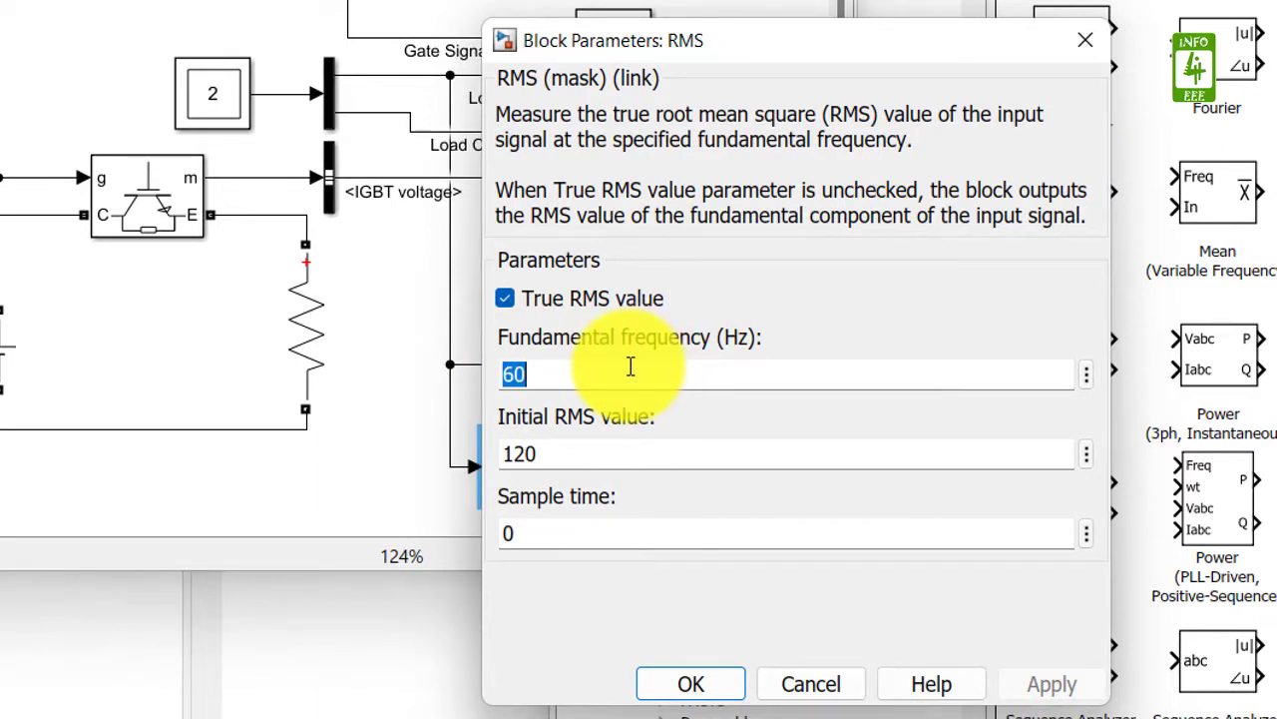
{"action": "type", "text": "1000"}
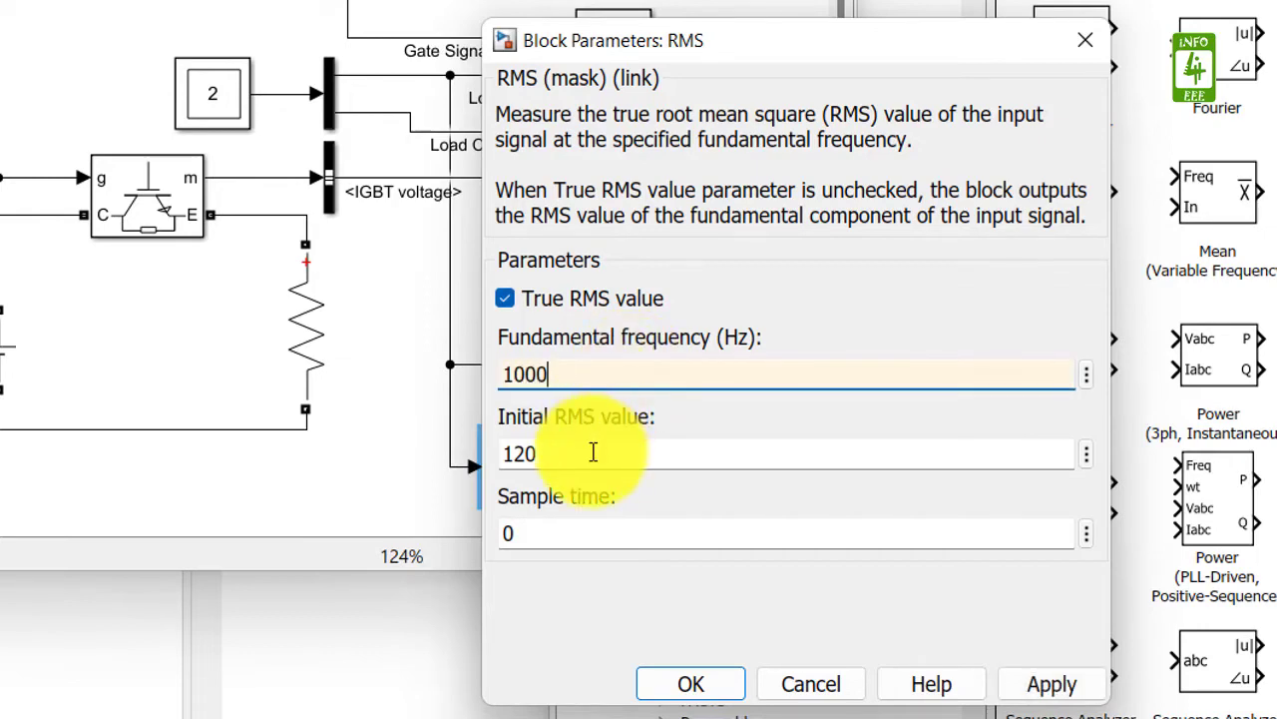
{"action": "double_click", "coordinate": [593, 452]}
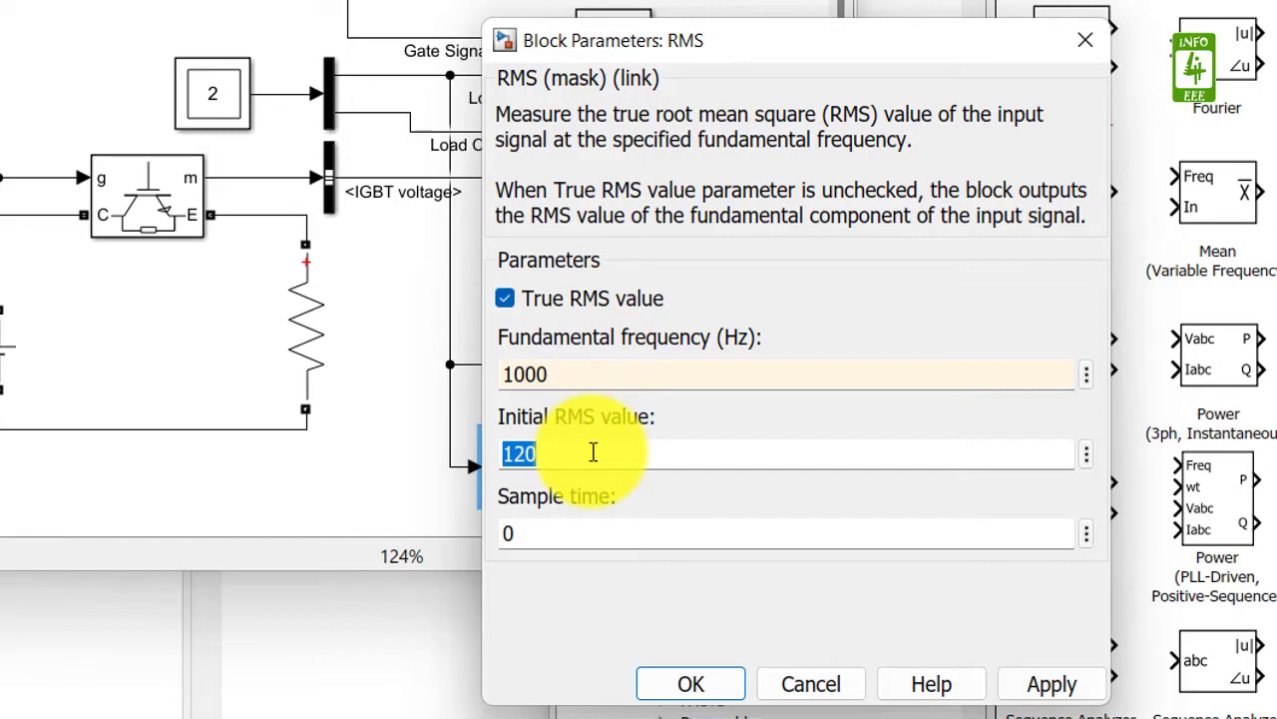
{"action": "type", "text": "0"}
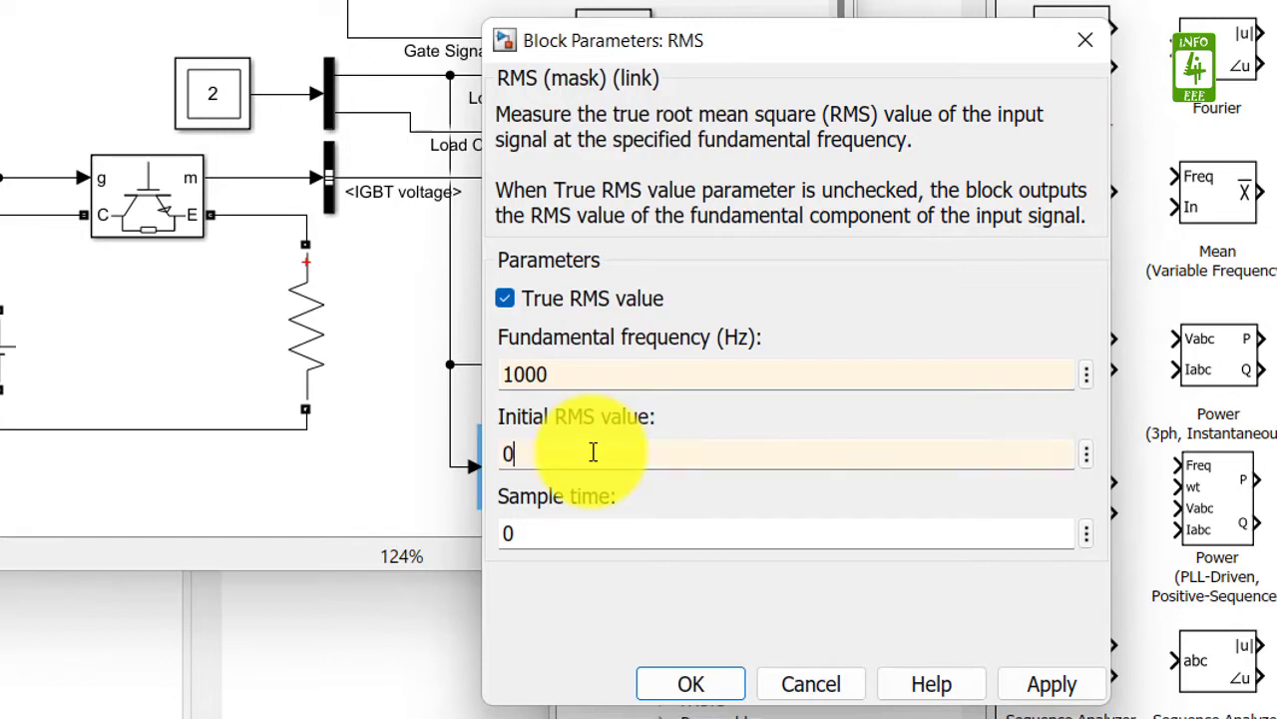
{"action": "double_click", "coordinate": [587, 534]}
{"action": "type", "text": "50"}
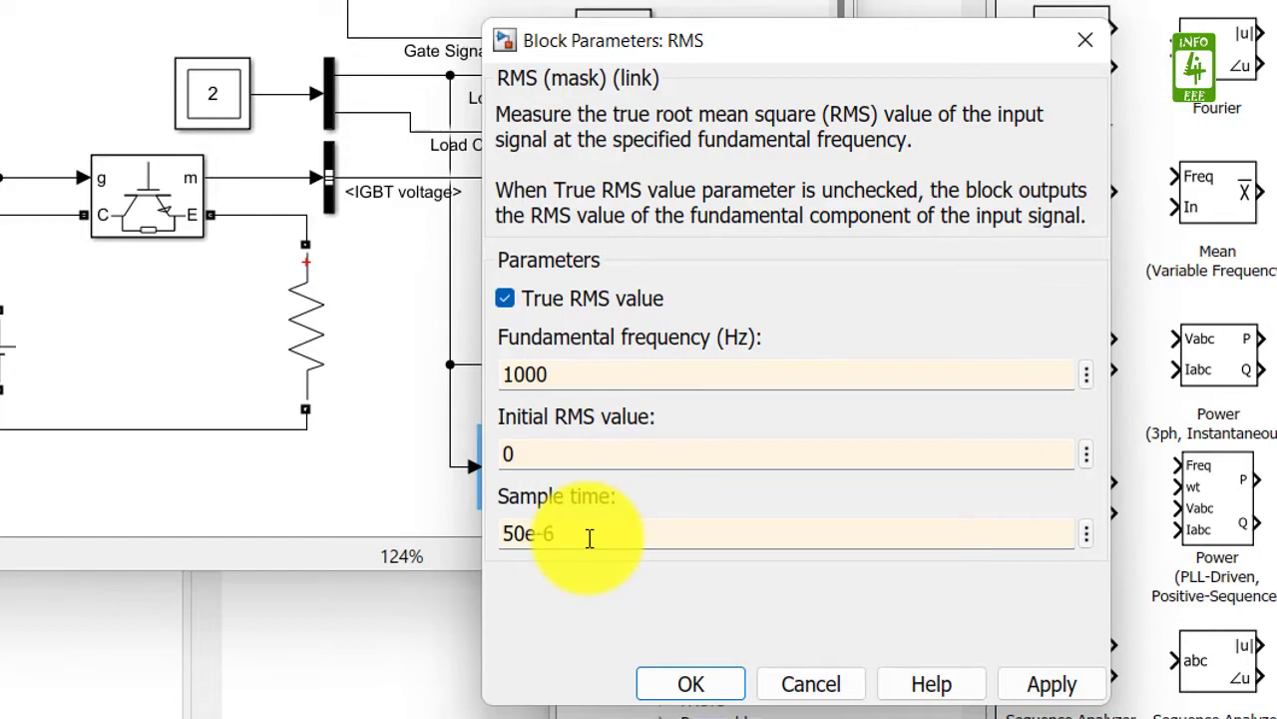
{"action": "type", "text": "e-6"}
{"action": "left_click", "coordinate": [674, 682]}
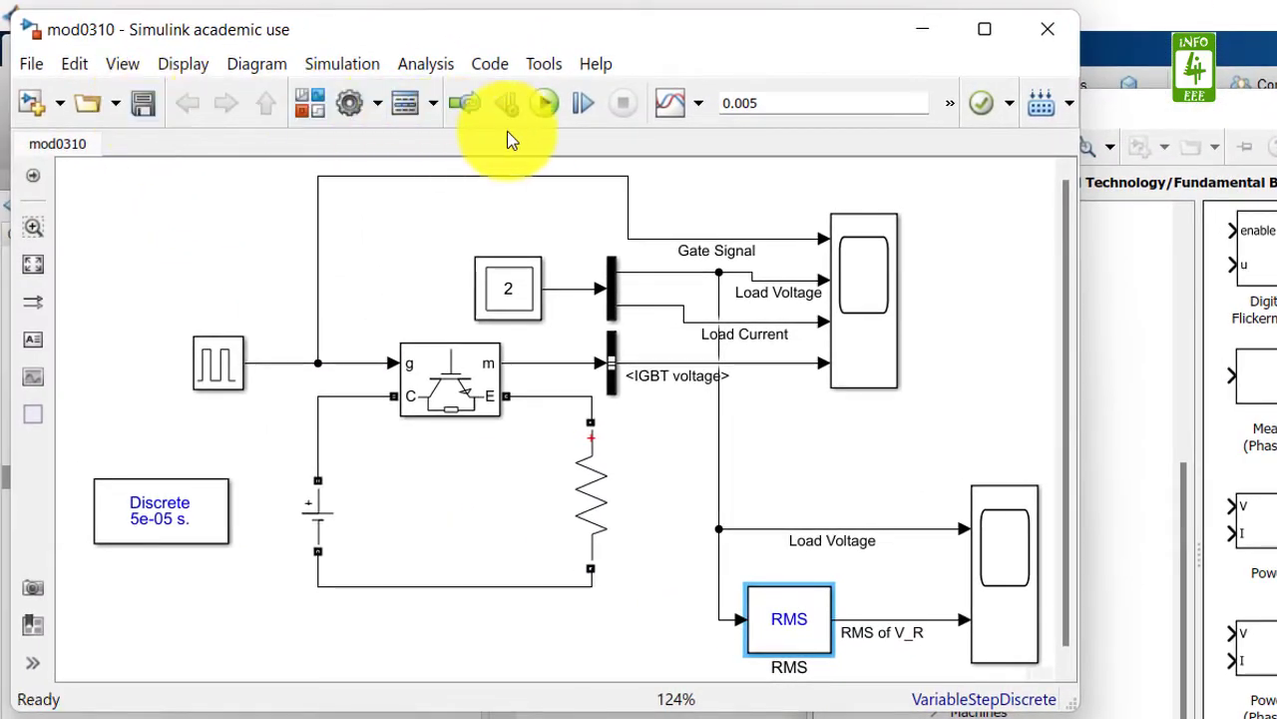
Run the simulation and show Scope1 autoscaled, with RMS of V_R stepping to about 155
{"action": "left_click", "coordinate": [545, 104]}
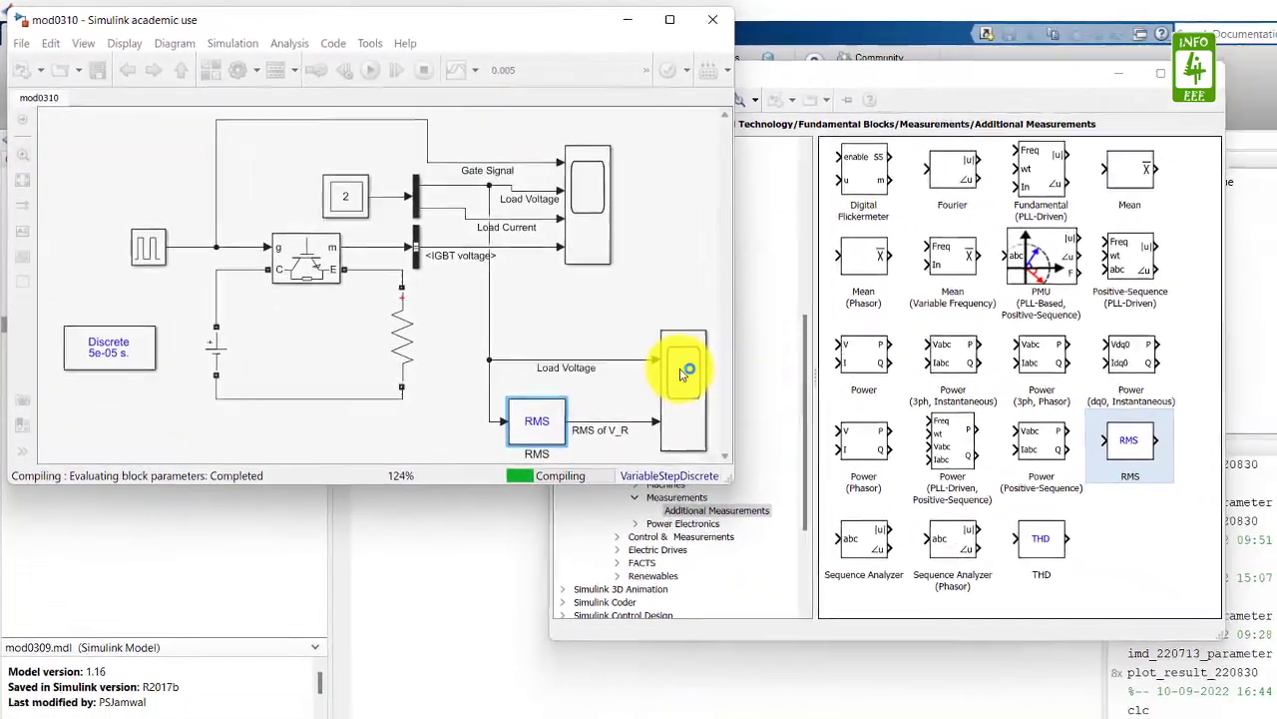
{"action": "double_click", "coordinate": [810, 439]}
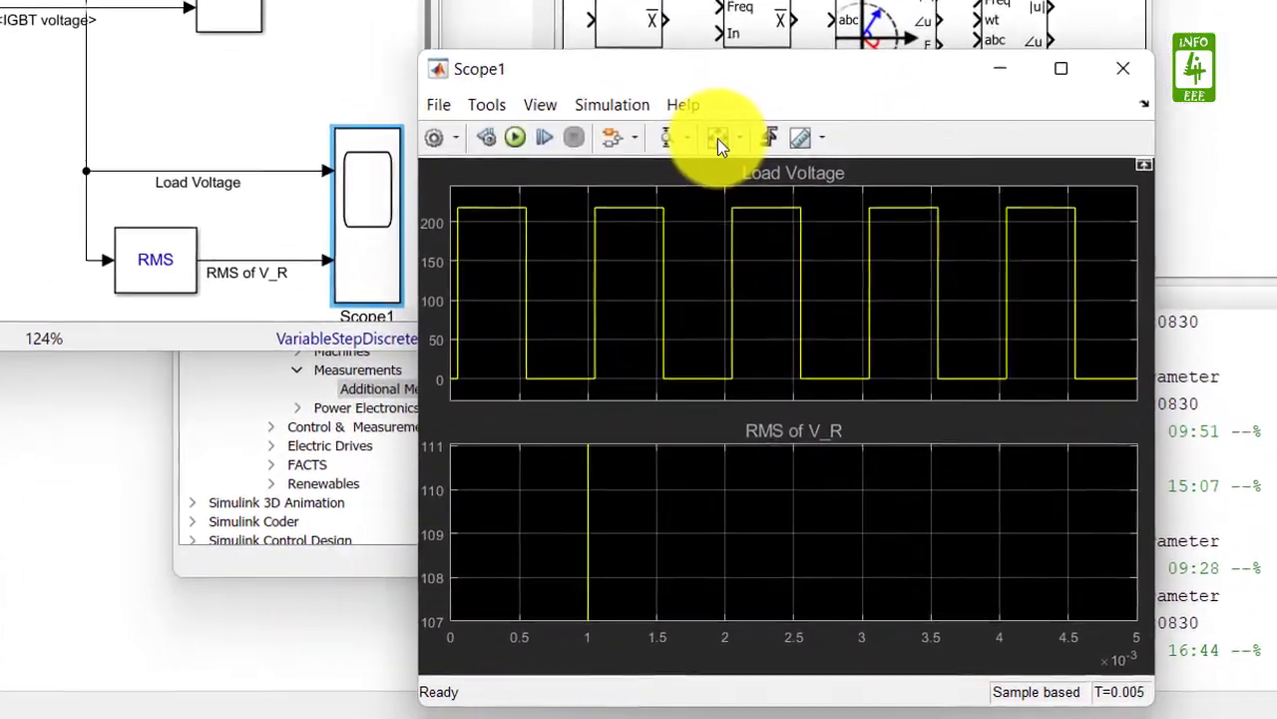
{"action": "left_click", "coordinate": [741, 162]}
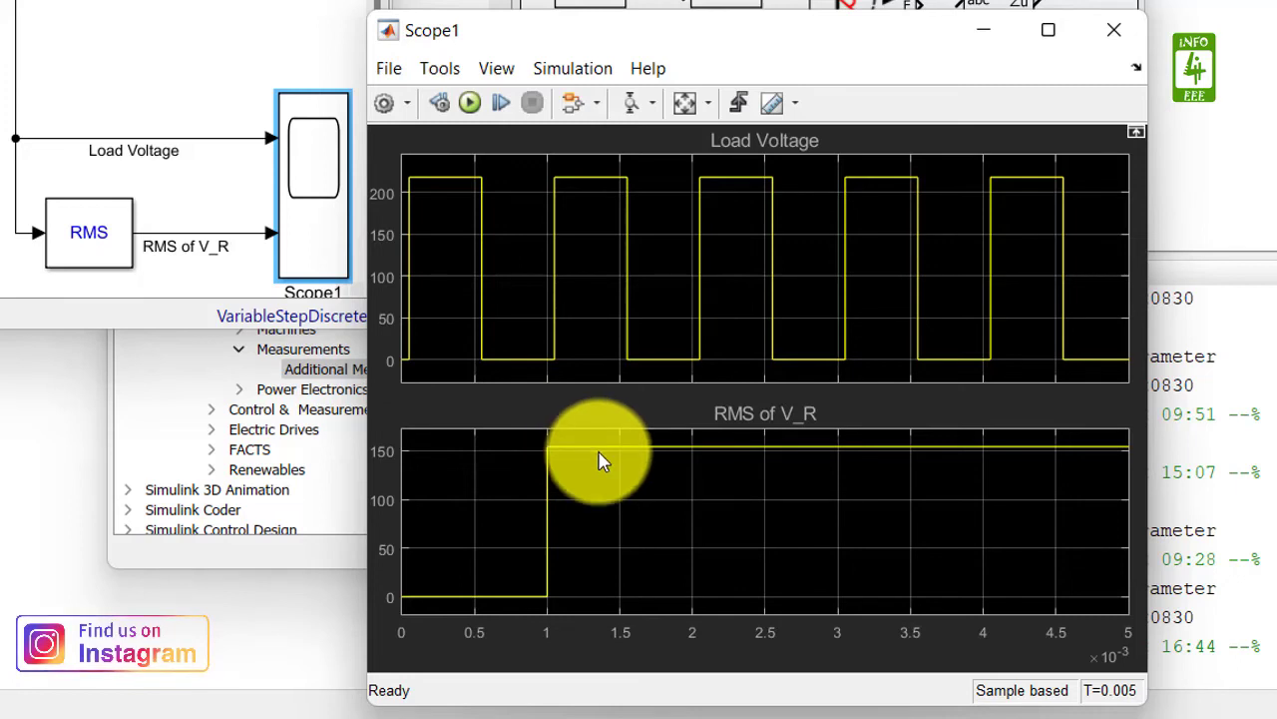
Zoom the RMS of V_R plot vertically until its steady level reads about 154.13
{"action": "left_click", "coordinate": [634, 104]}
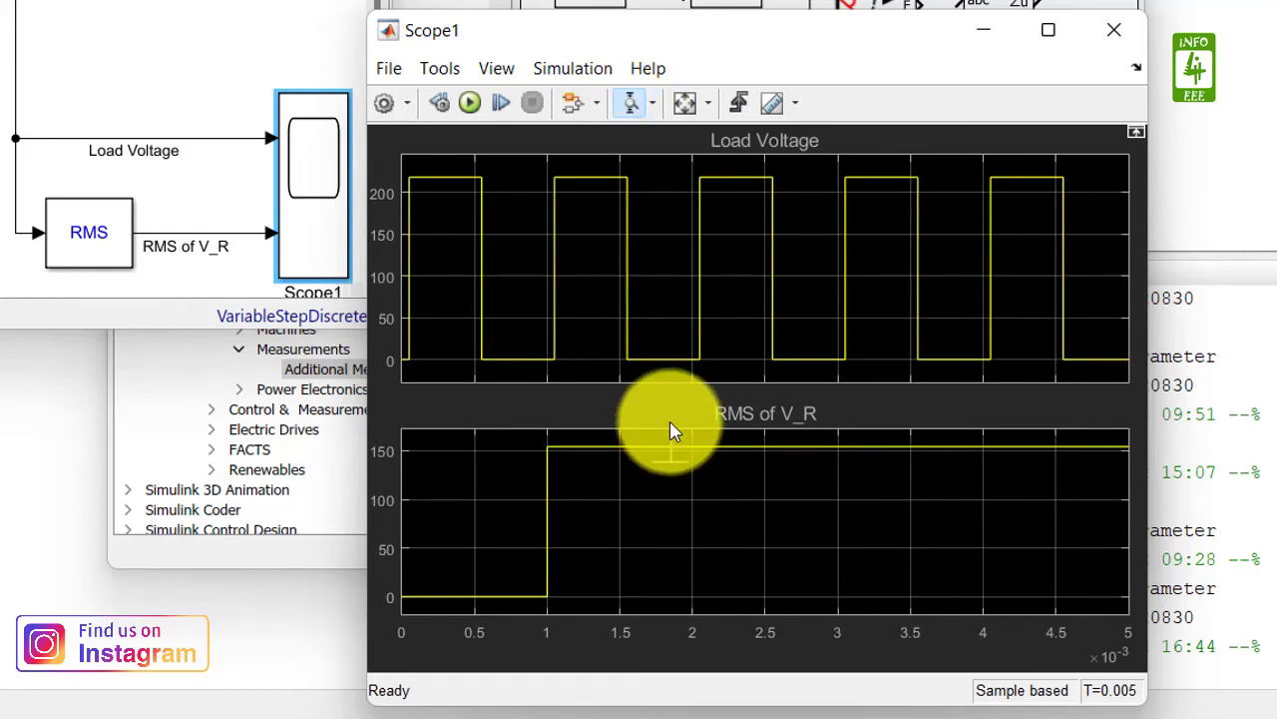
{"action": "mouse_move", "coordinate": [669, 429]}
{"action": "left_mouse_down"}
{"action": "mouse_move", "coordinate": [668, 539]}
{"action": "mouse_move", "coordinate": [679, 469]}
{"action": "left_mouse_up"}
{"action": "left_click", "coordinate": [671, 513]}
{"action": "left_click_drag", "start_coordinate": [688, 566], "coordinate": [687, 485]}
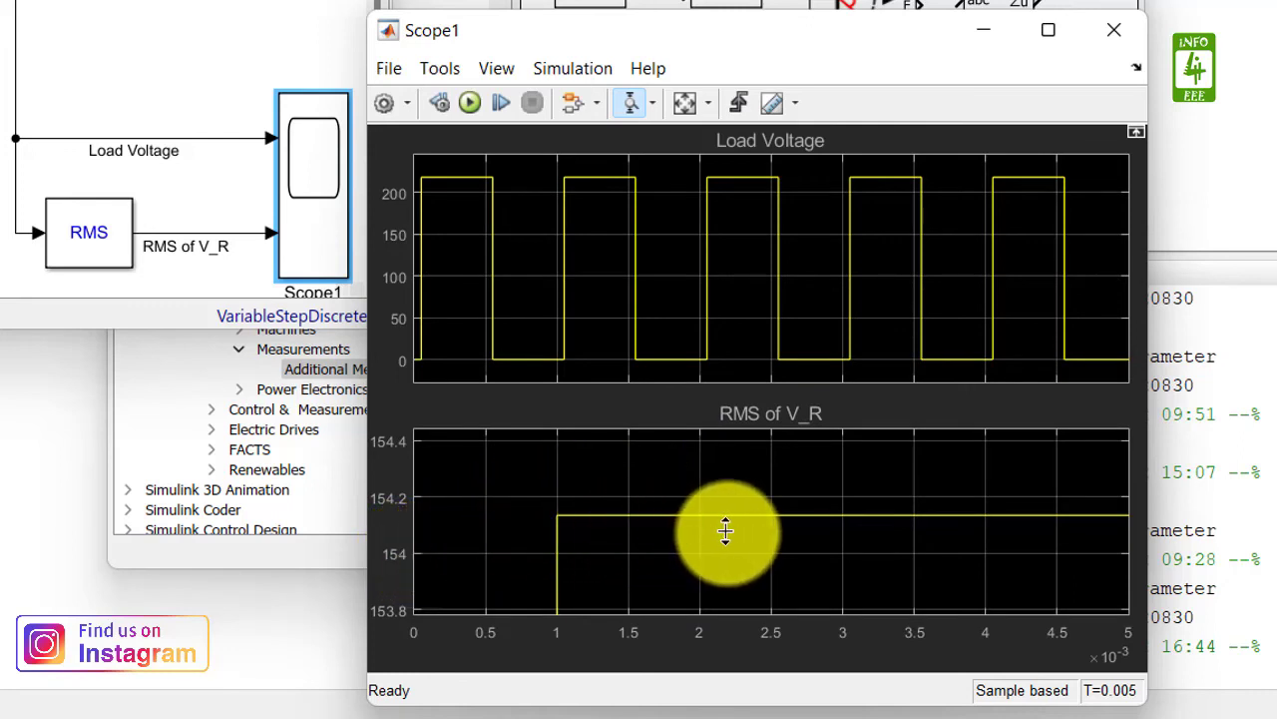
{"action": "left_click_drag", "start_coordinate": [725, 529], "coordinate": [727, 489]}
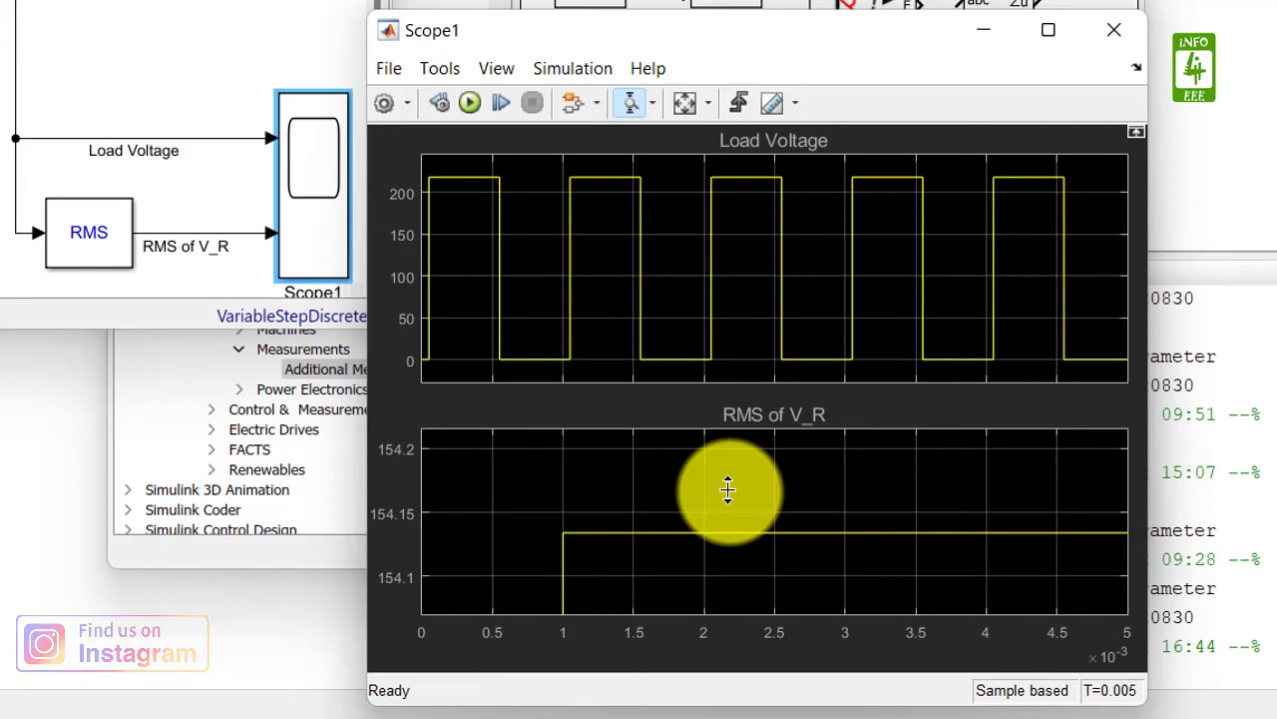